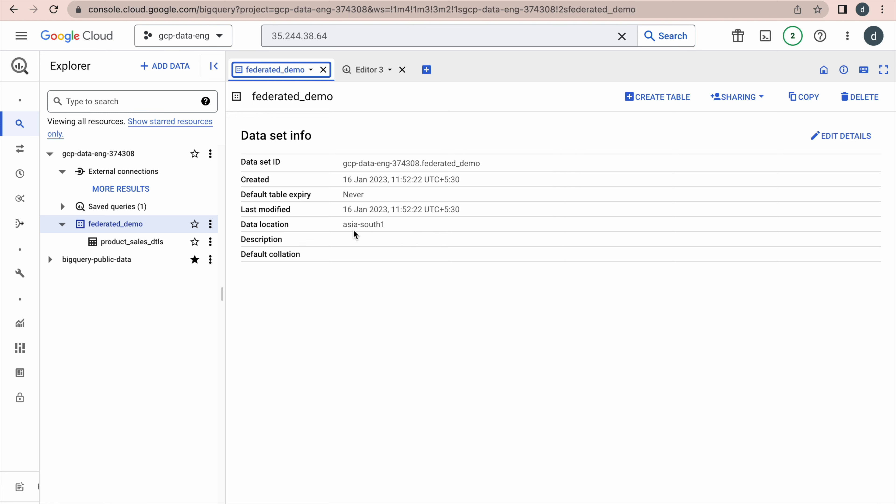
Step: View the four-field schema of product_sales_dtls, then preview its 15 sales rows
click(146, 243)
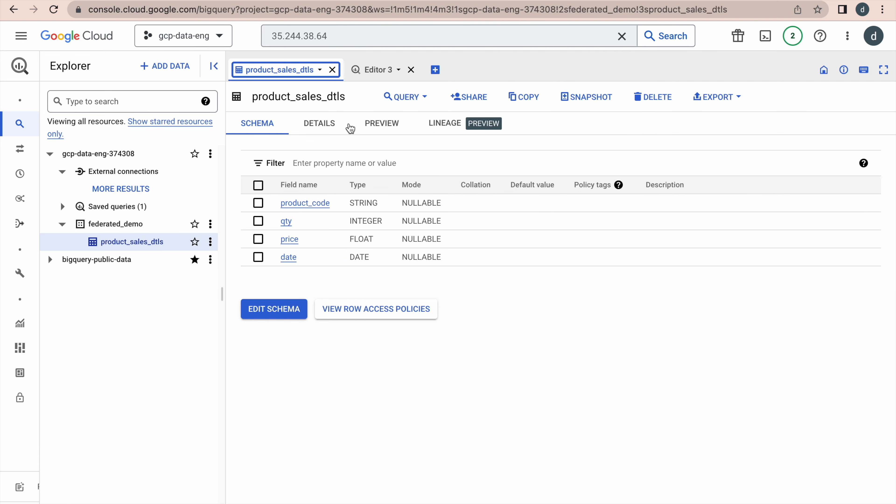
click(375, 124)
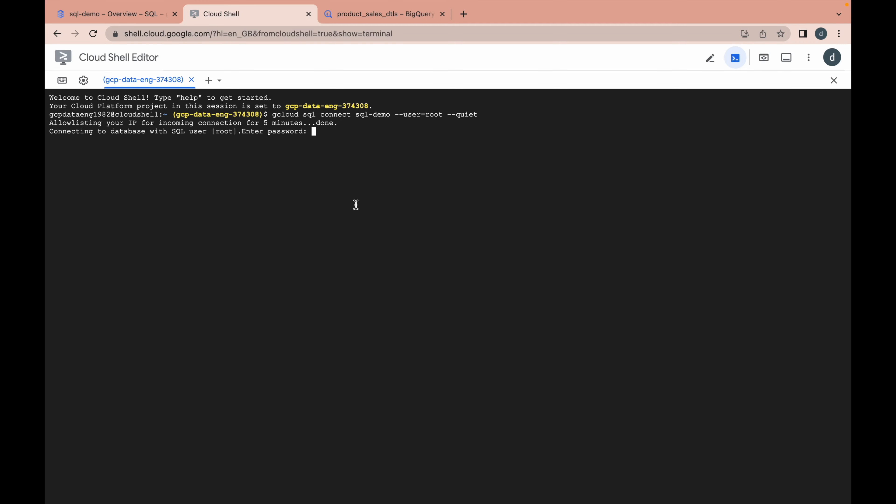
Step: Log in to MySQL as root, list the databases and switch to gcp_demo
key(Return)
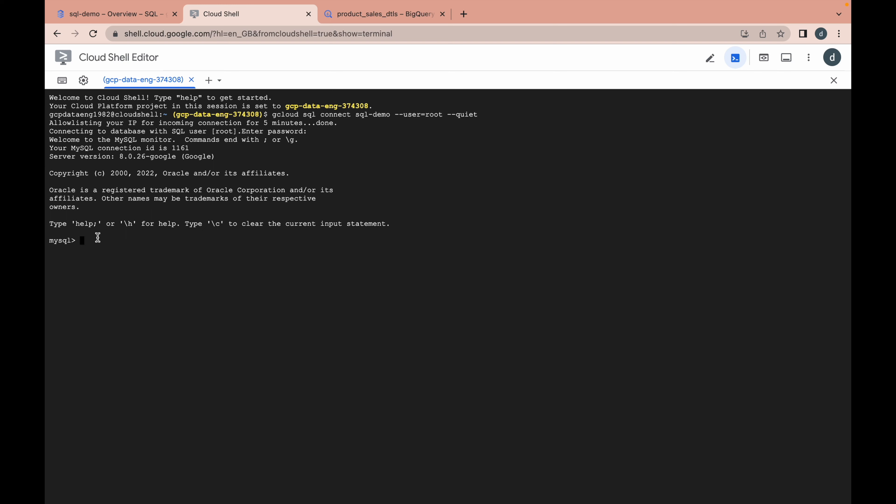
text(show databases;)
key(Return)
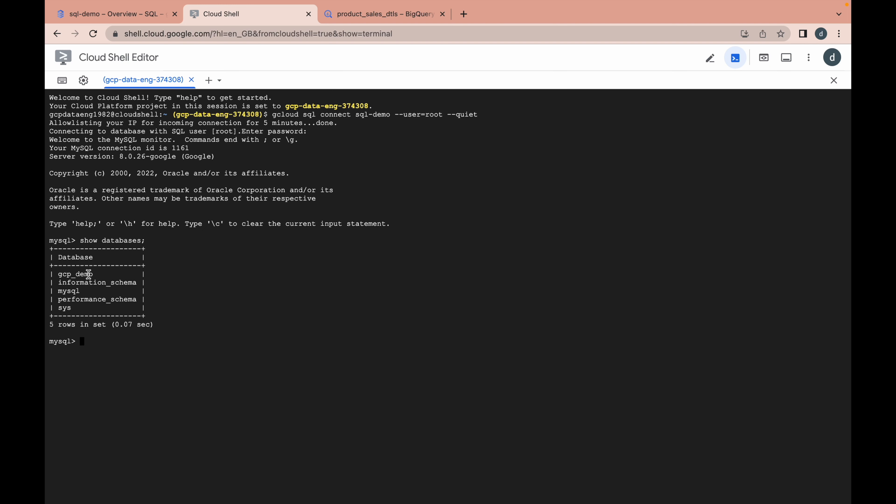
text(use gcp_demo;)
key(Return)
Step: List gcp_demo's tables and display all five rows of product_master
text(show tables;)
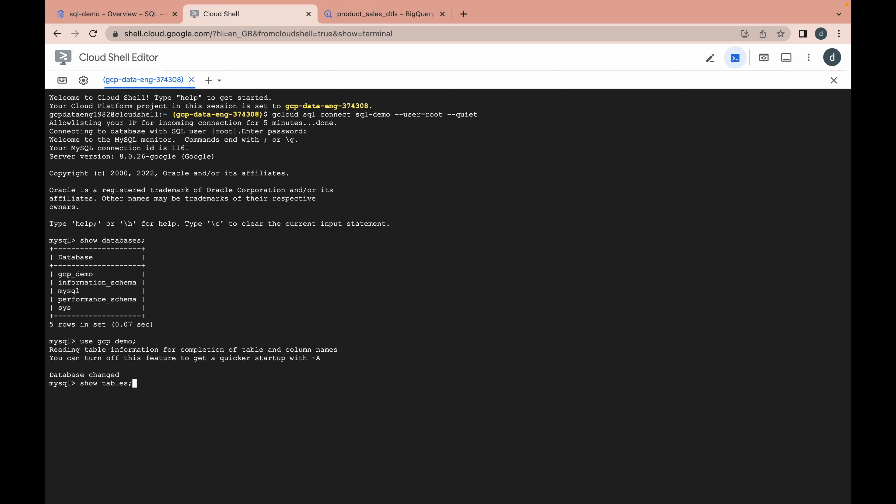
key(Return)
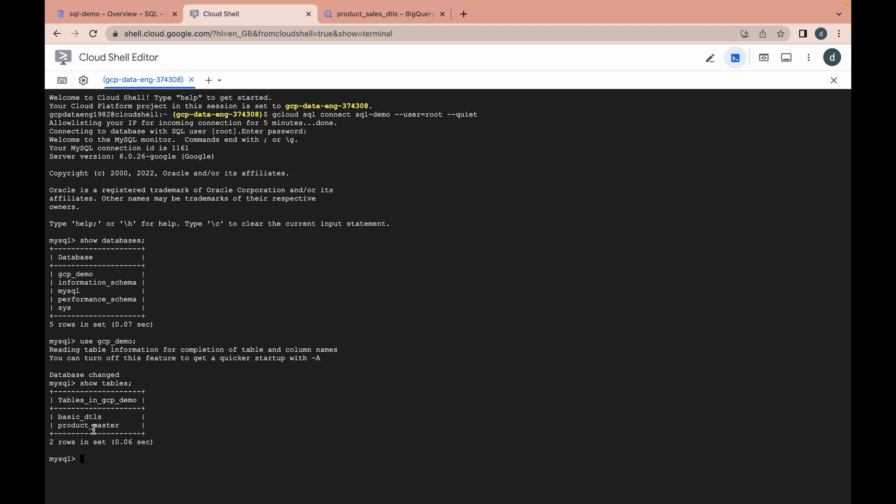
text(select *)
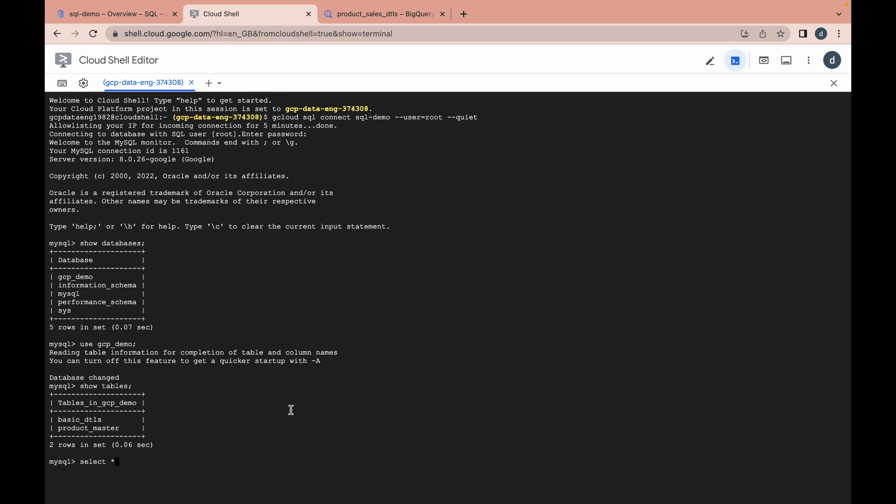
text( f)
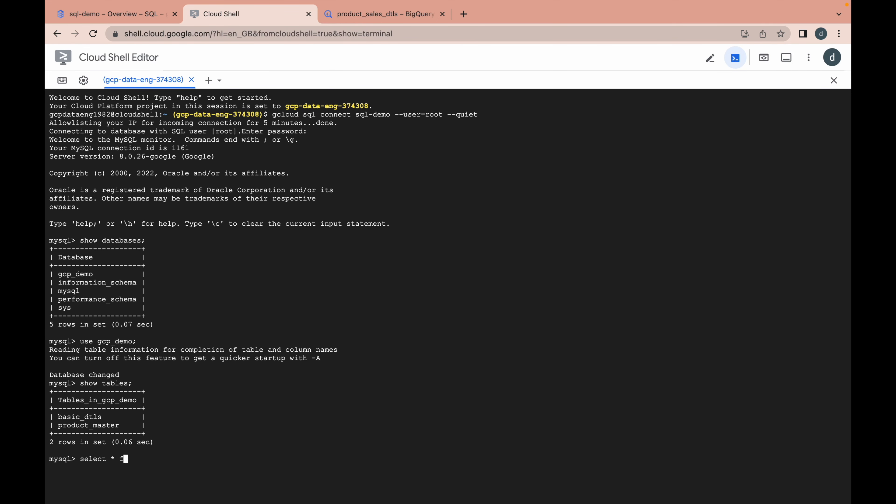
text(rom product_master;)
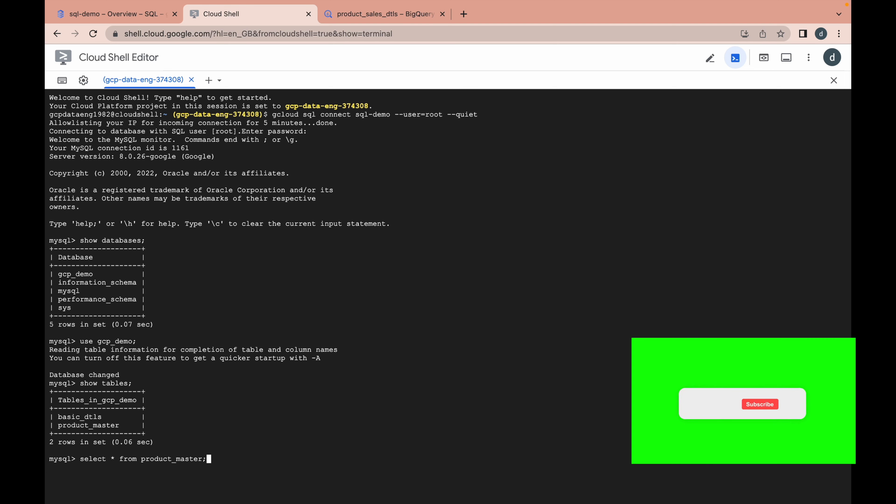
key(Return)
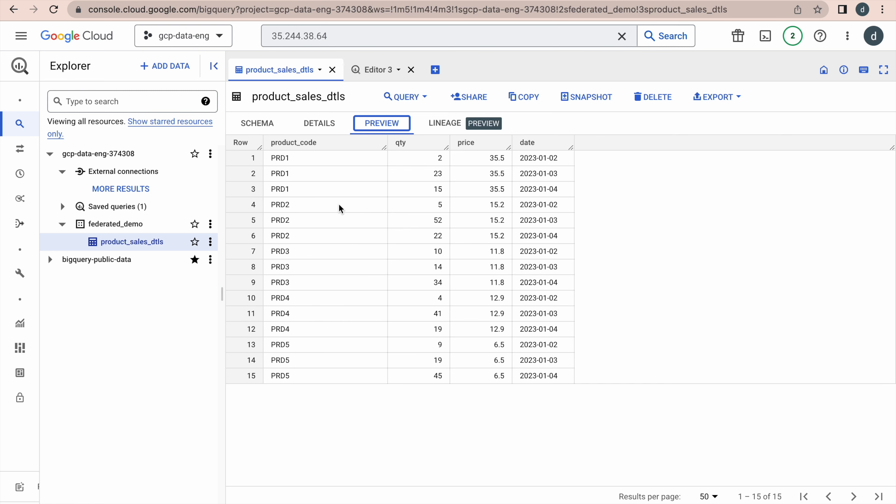
Step: Glance at the Cloud SQL overview and MySQL session, then bring up BigQuery's Add data sources
key(ctrl+Tab)
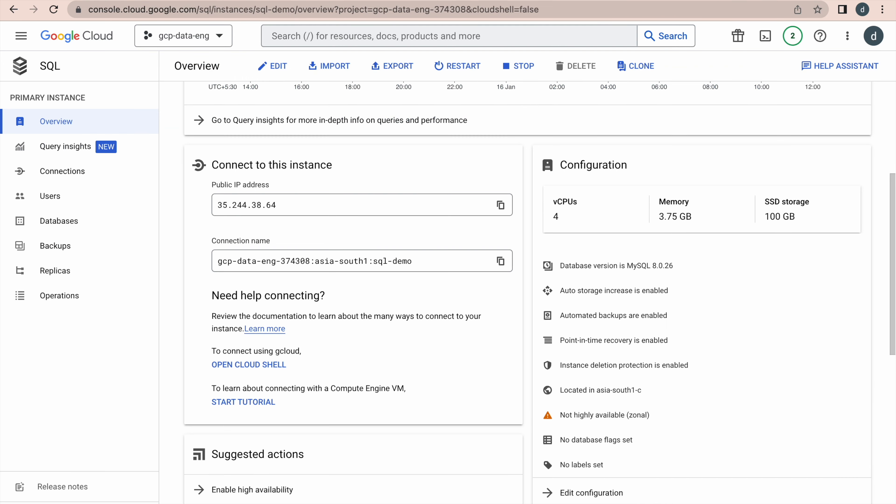
key(ctrl+Tab)
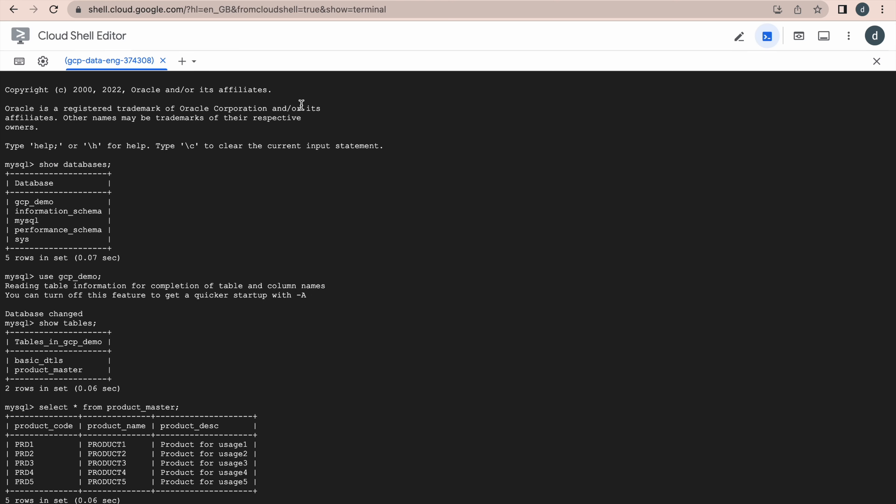
key(ctrl+Tab)
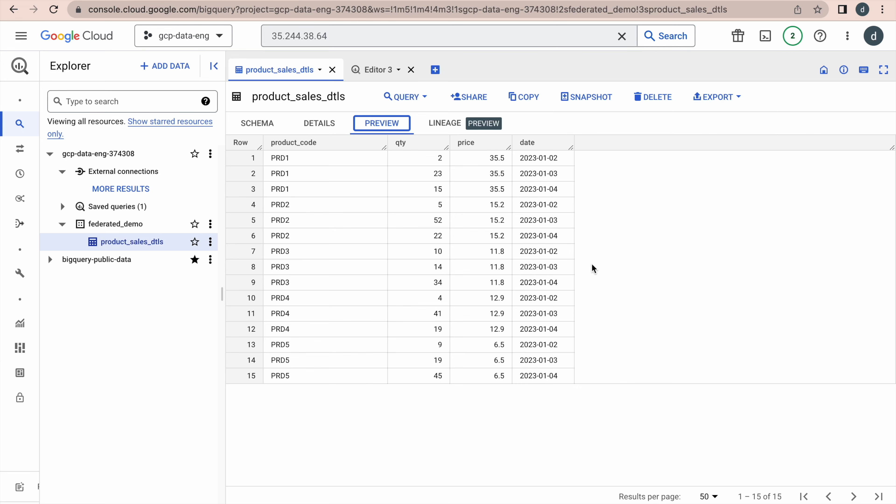
click(166, 66)
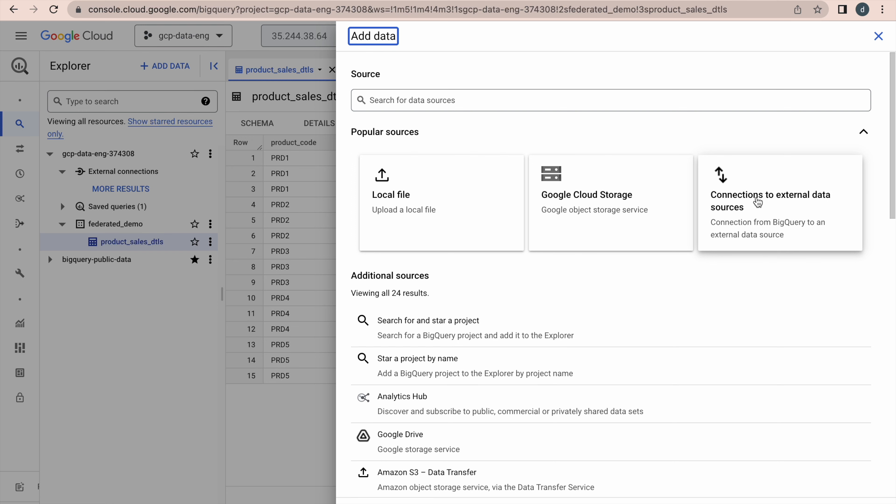
Step: Start an external connection with ID cloudsql_connect in the single region asia-south1 (Mumbai)
click(757, 202)
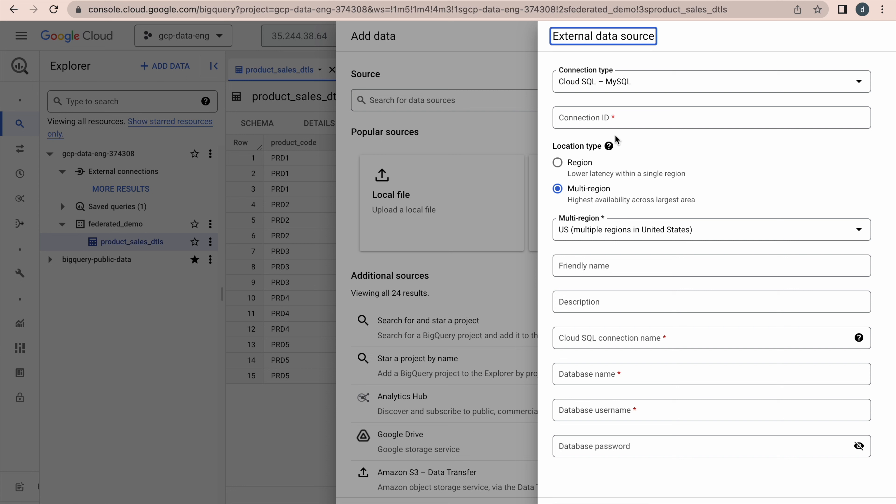
click(572, 120)
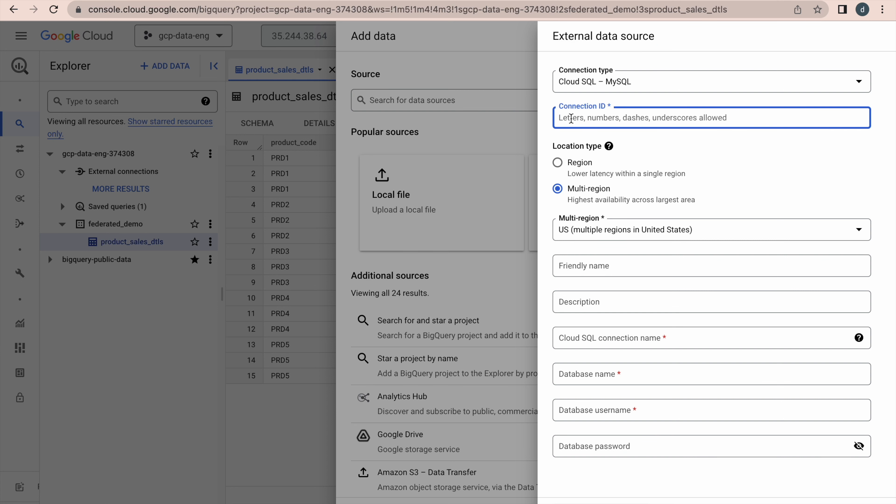
text(cloudsql_co)
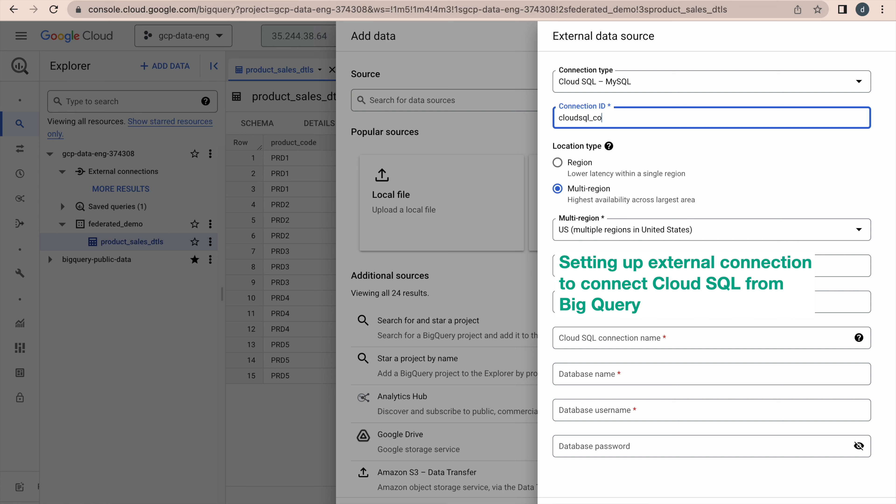
key(BackSpace)
key(BackSpace)
key(BackSpace)
key(BackSpace)
text(nect)
click(781, 171)
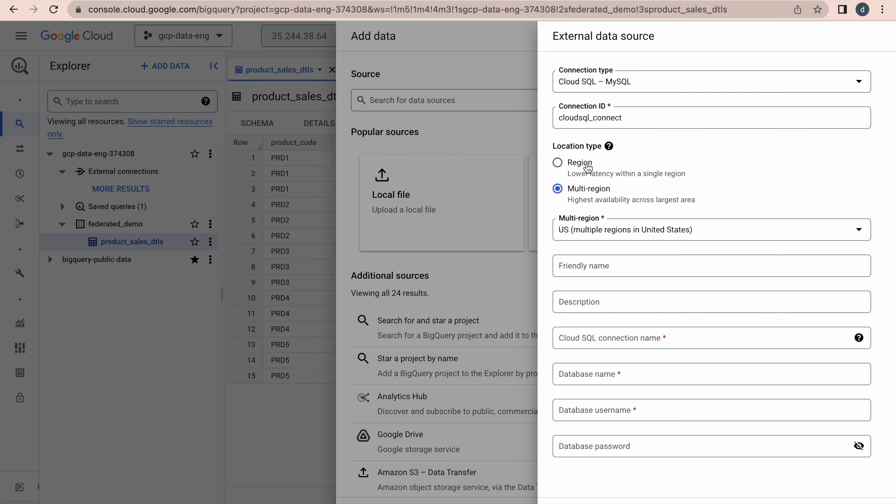
click(587, 165)
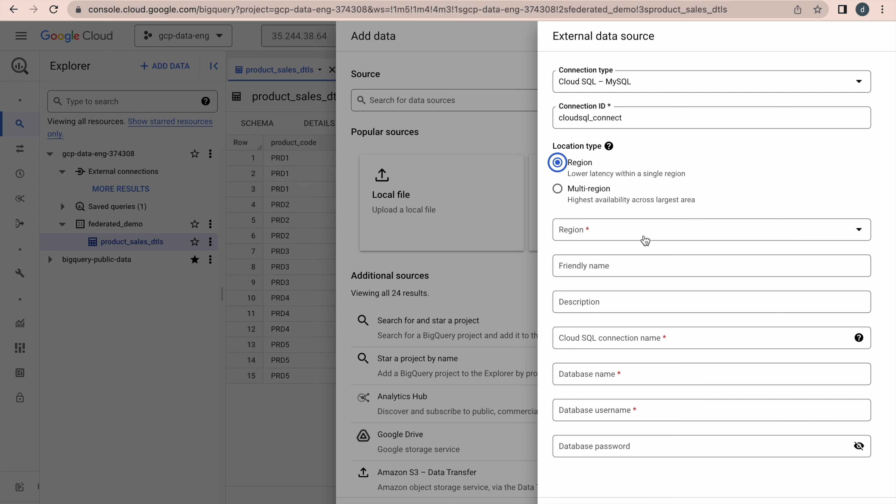
click(642, 232)
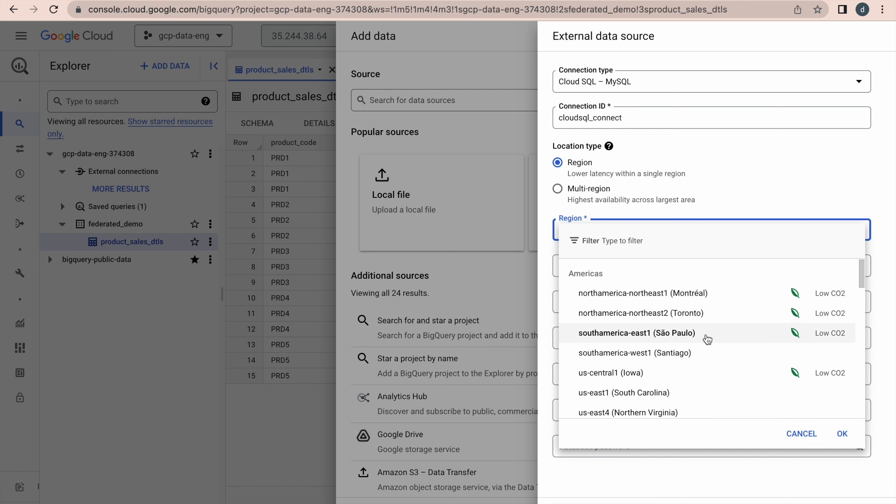
scroll(707, 339, down, 3)
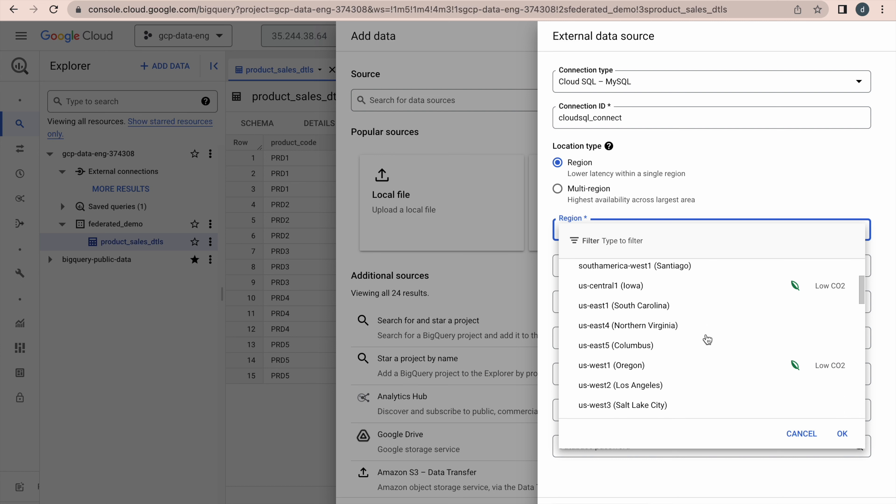
text(asia)
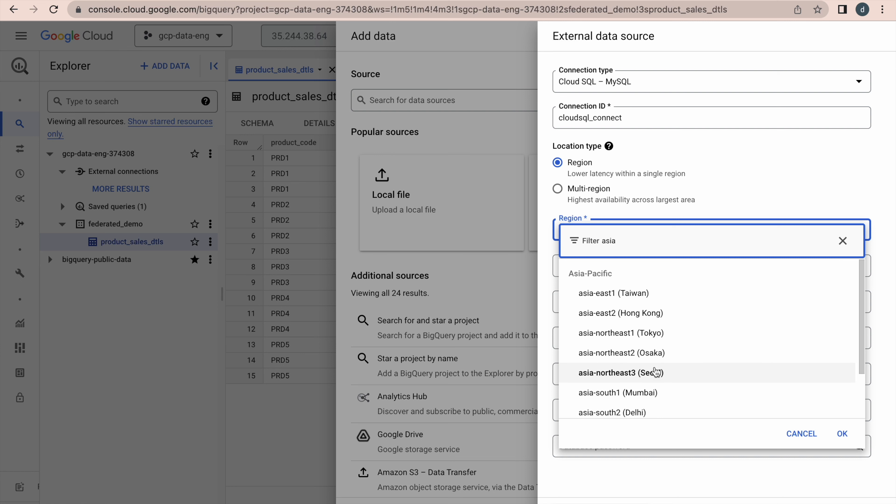
click(646, 393)
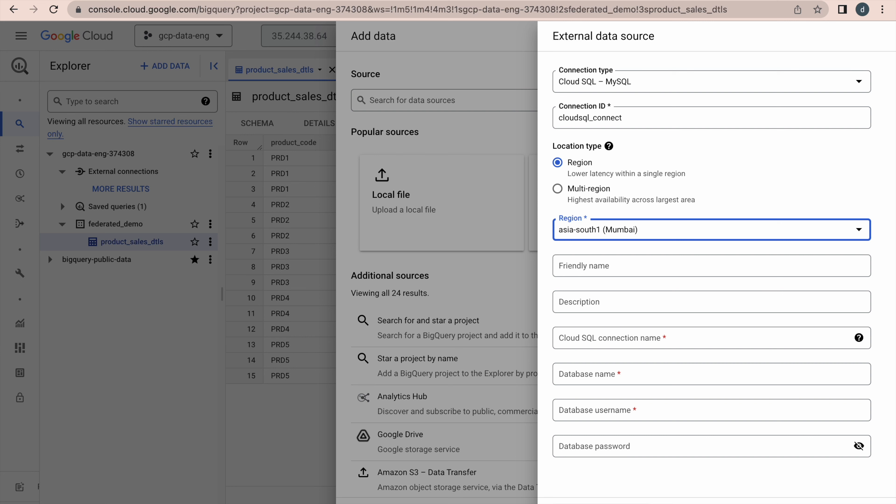
Step: Paste the Cloud SQL instance connection name, enter database gcp_demo, user root and password, and create it
key(ctrl+Tab)
click(500, 261)
key(ctrl+shift+Tab)
click(687, 343)
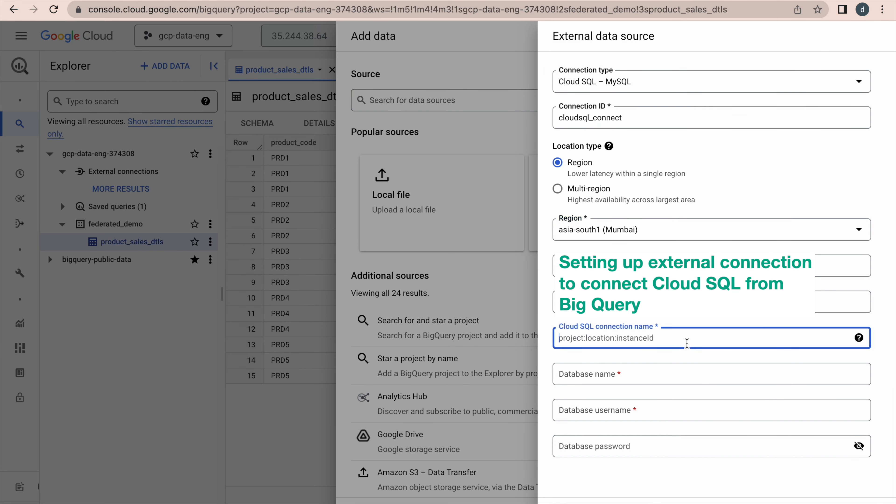
key(ctrl+v)
click(629, 377)
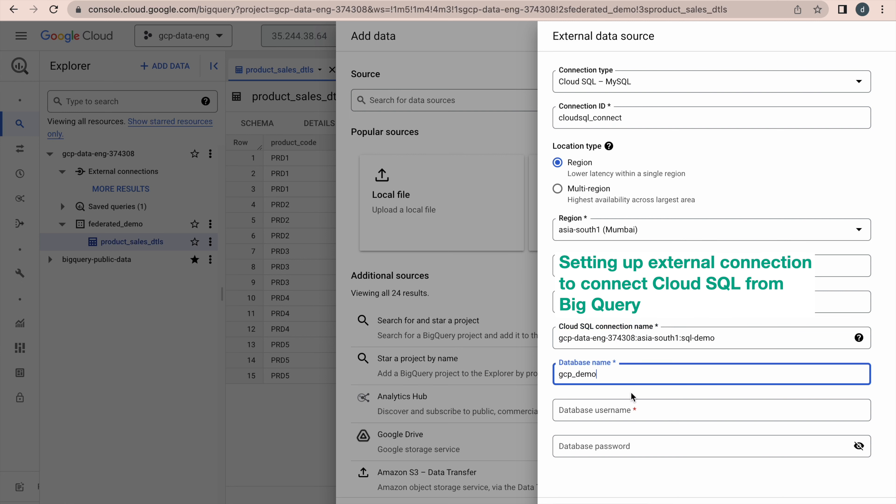
click(575, 412)
text(root)
click(577, 450)
text(r)
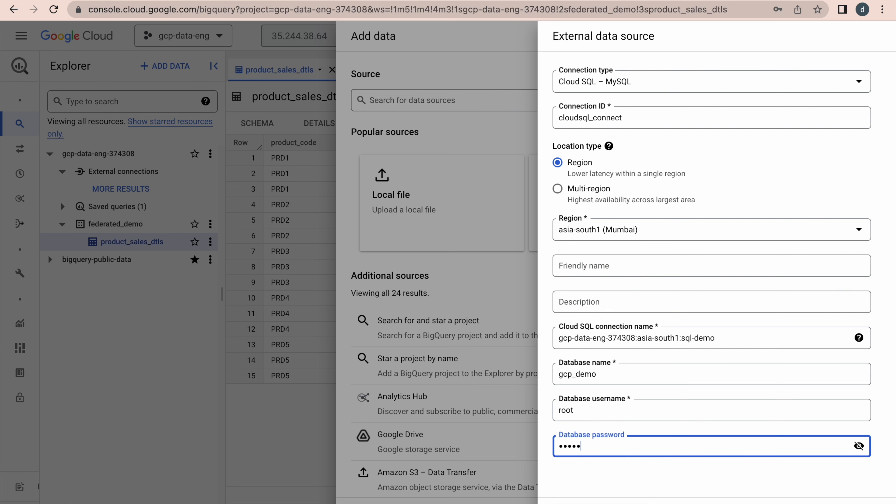
click(599, 503)
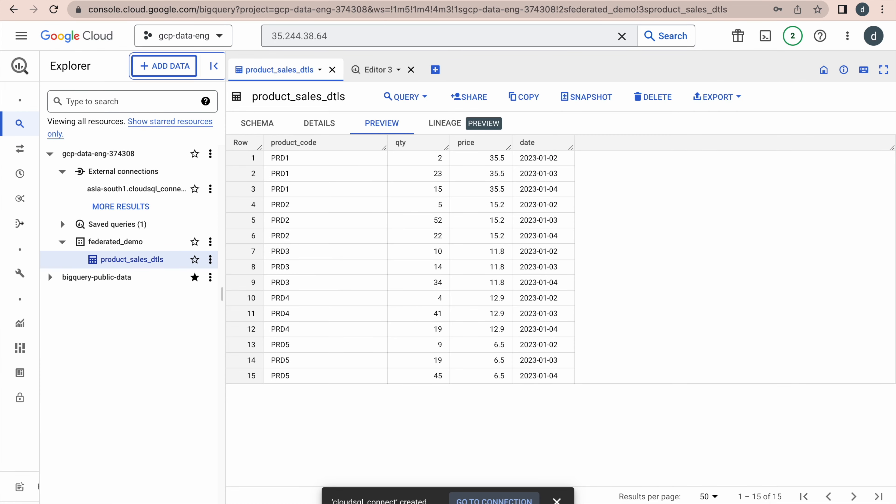
Step: Open asia-south1.cloudsql_connect's details and review its connection permissions
click(494, 501)
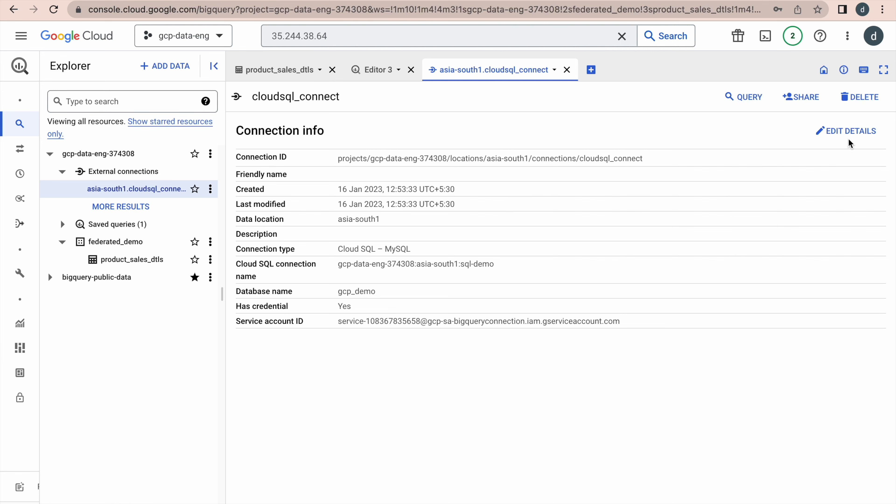
click(809, 99)
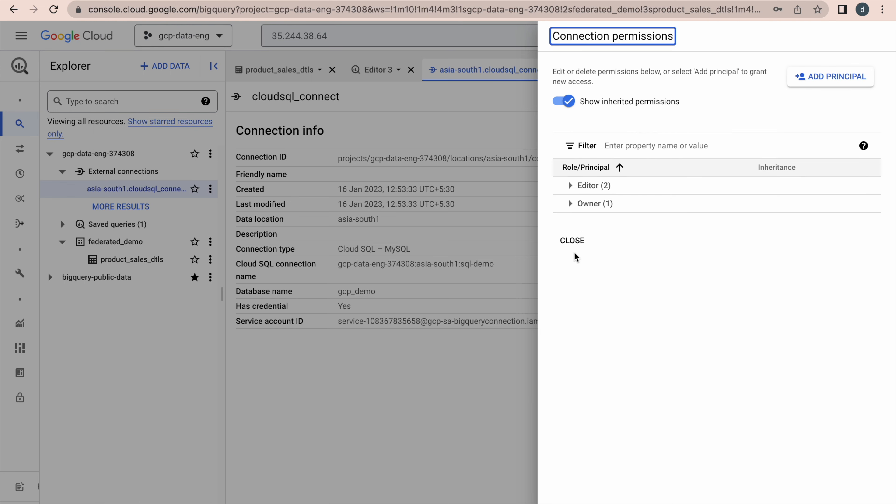
click(572, 240)
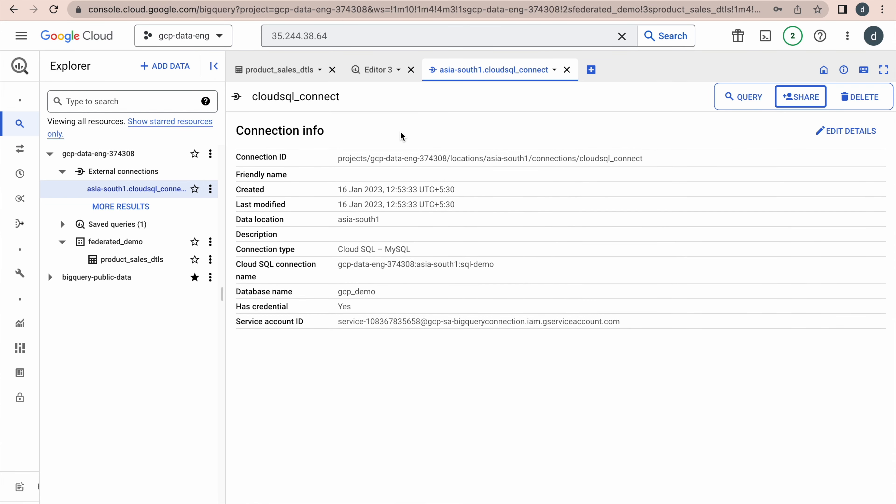
Step: Paste GitHub's EXTERNAL_QUERY listing information_schema.tables into a new empty query editor
click(374, 78)
click(381, 197)
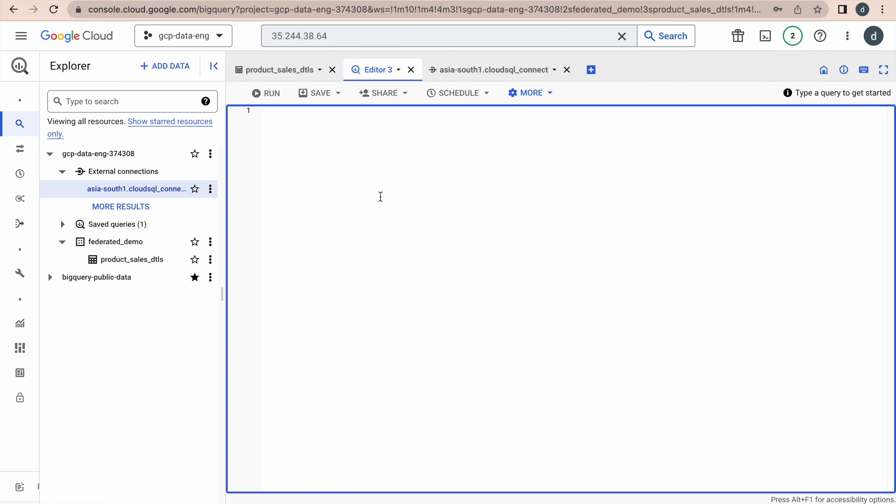
key(super+Tab)
key(super+Tab)
key(super+Tab)
key(super+Tab)
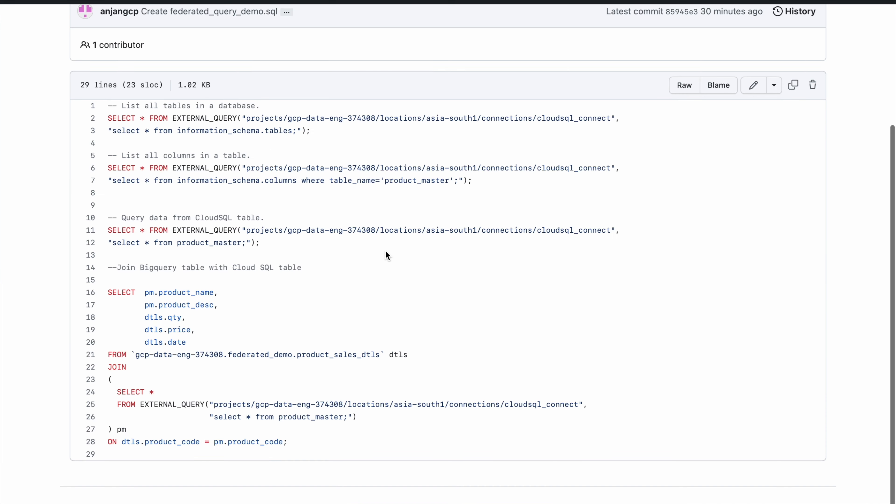
scroll(385, 250, down, 1)
scroll(385, 250, up, 1)
scroll(385, 251, up, 1)
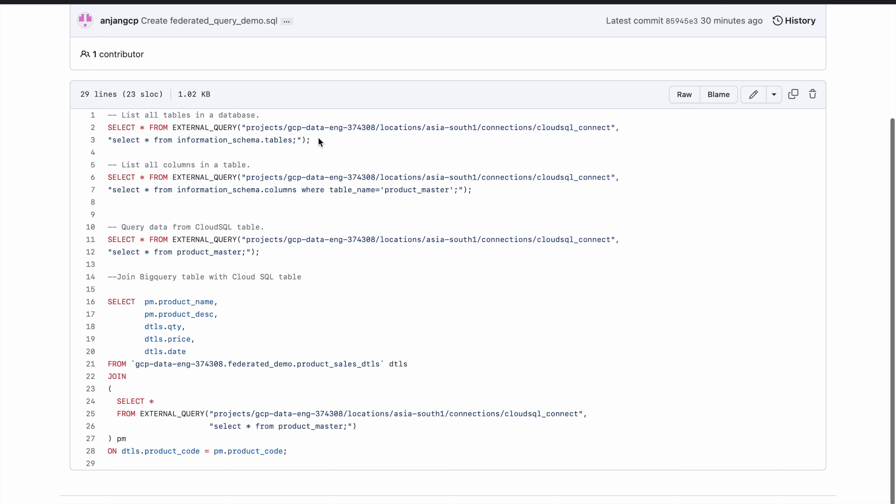
drag(319, 146, 108, 123)
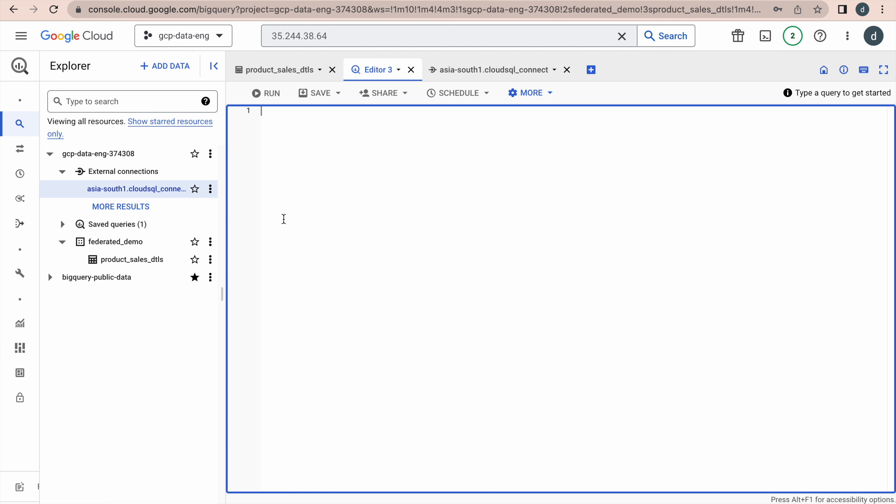
text(SELECT * FROM EXTERNAL_QUERY("projects/gcp-data-eng-374308/locations/asia-south1/connections/cloudsql_connect", "select * from information_schema.tables;");)
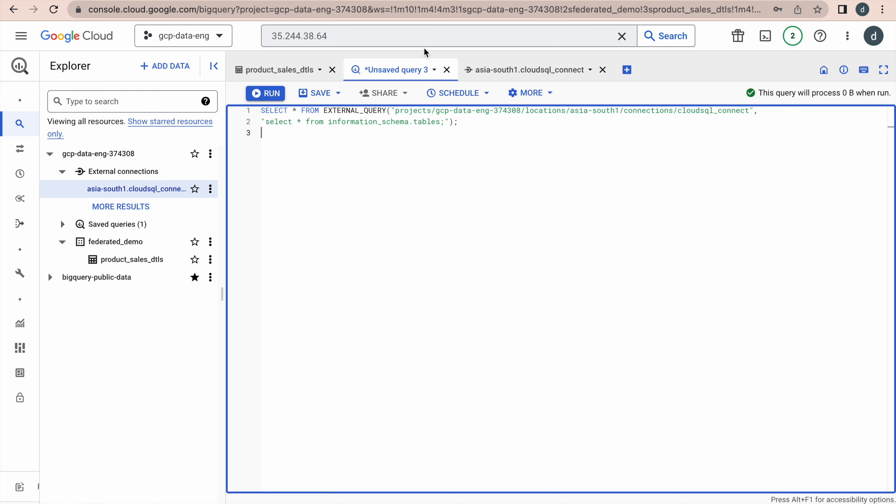
Step: Check the cloudsql_connect connection info, then run the table-listing query in Unsaved query 3
click(527, 72)
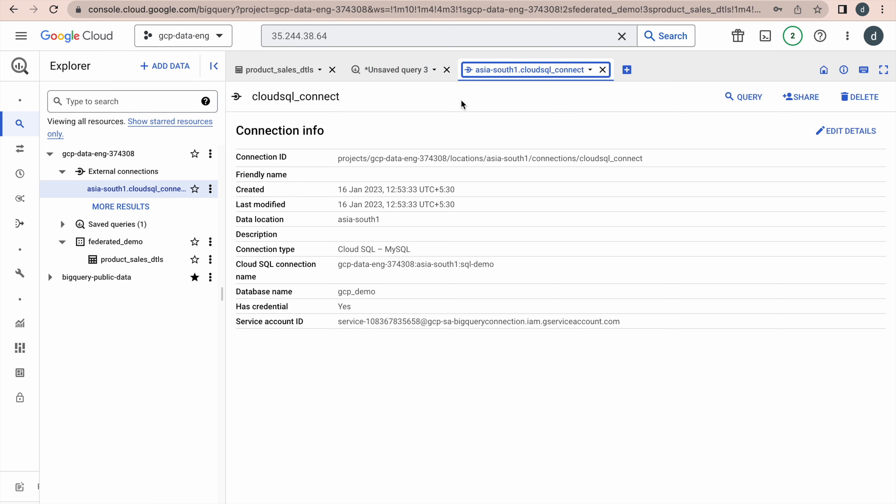
click(409, 72)
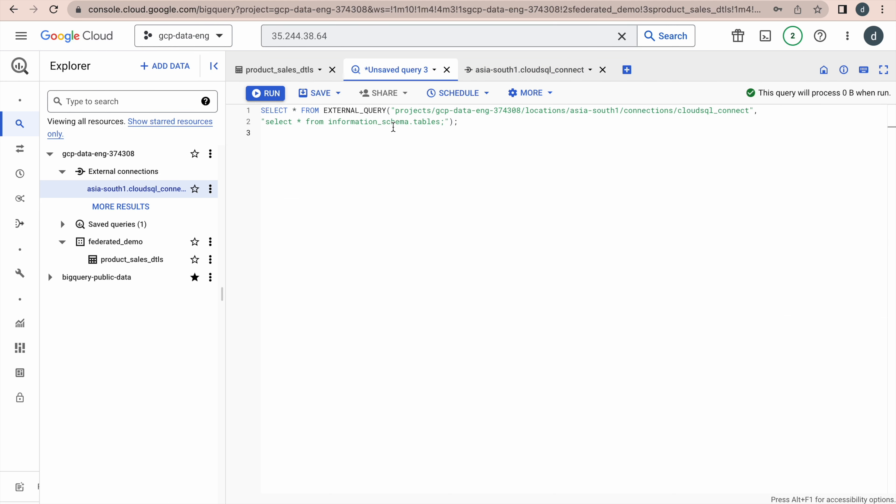
click(473, 124)
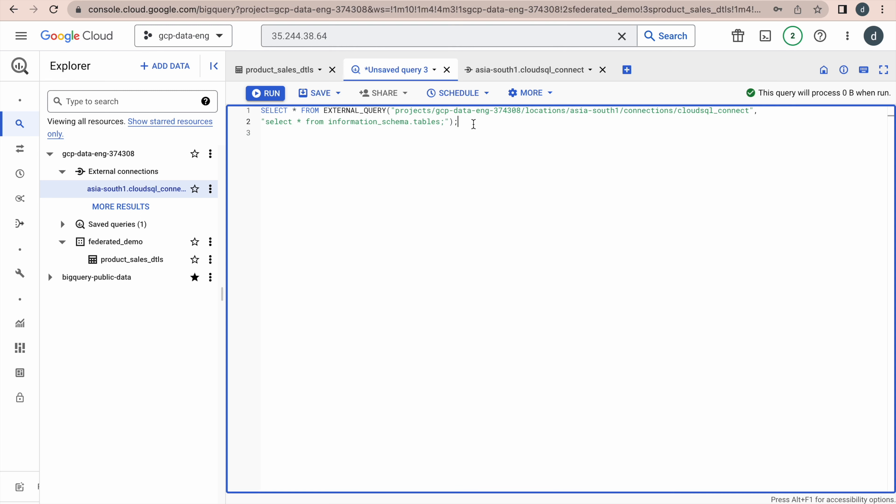
click(273, 93)
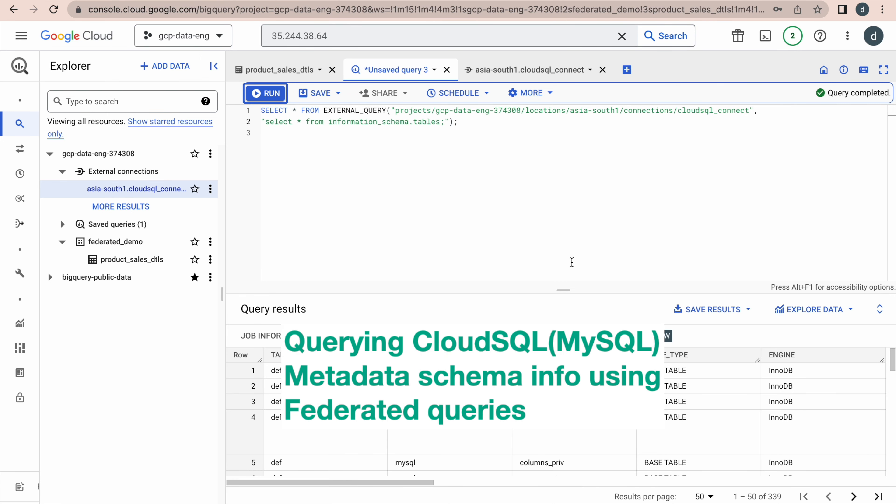
Step: Page through the 339 table results to gcp_demo's basic_dtls and product_master, then select GitHub lines 6–7
drag(564, 292, 542, 155)
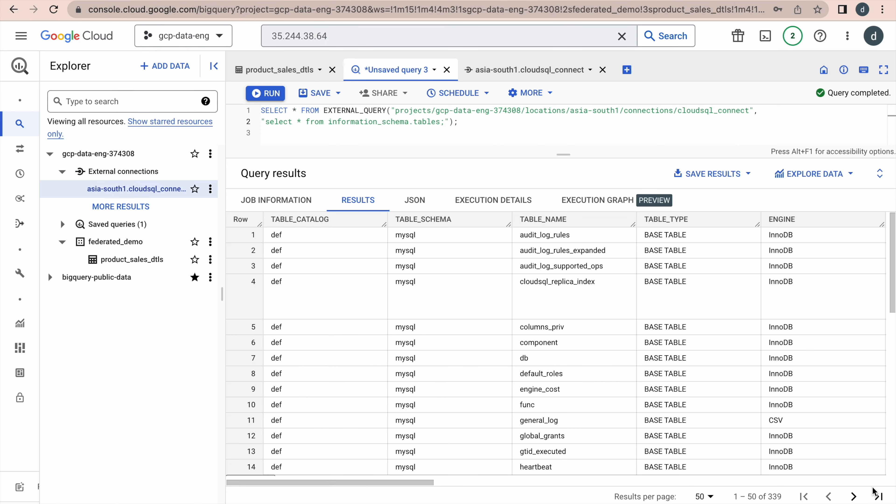
click(854, 497)
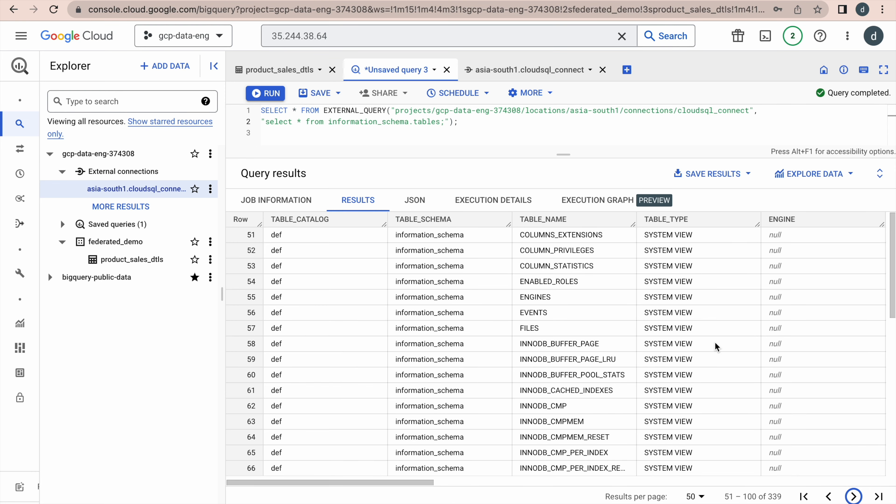
scroll(577, 346, down, 4)
scroll(577, 346, down, 10)
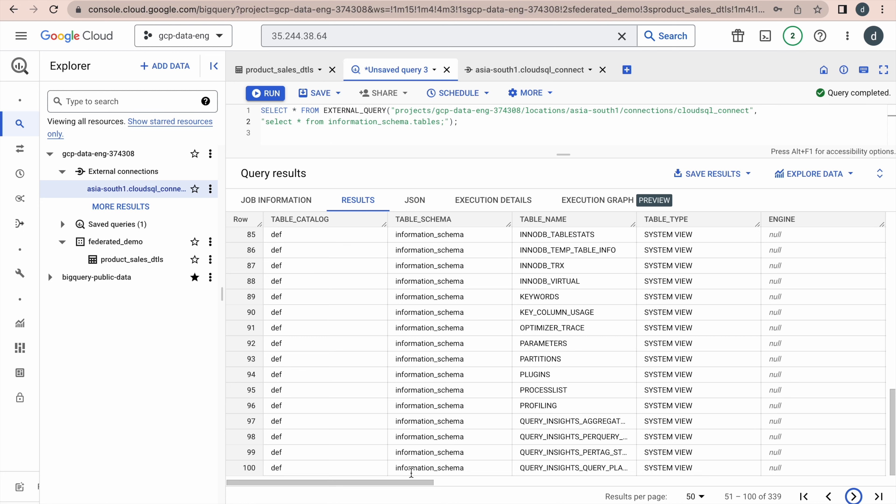
click(401, 484)
click(878, 497)
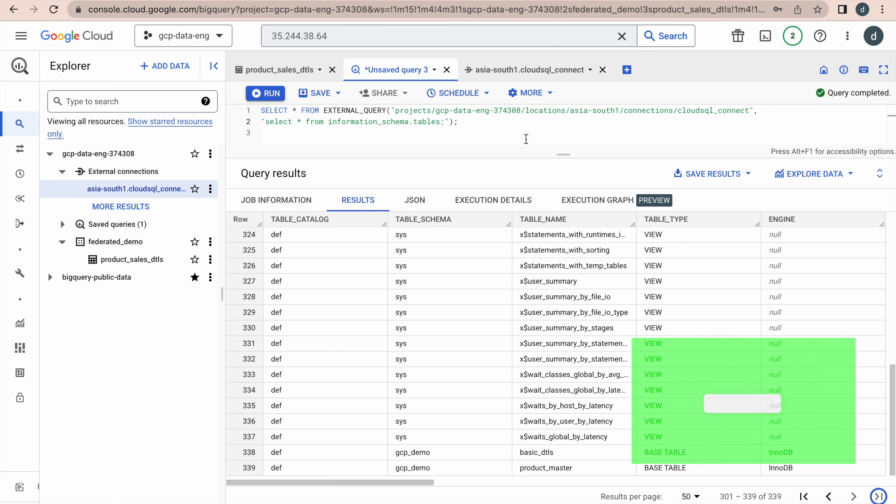
key(super+Tab)
drag(505, 201, 107, 177)
key(super+c)
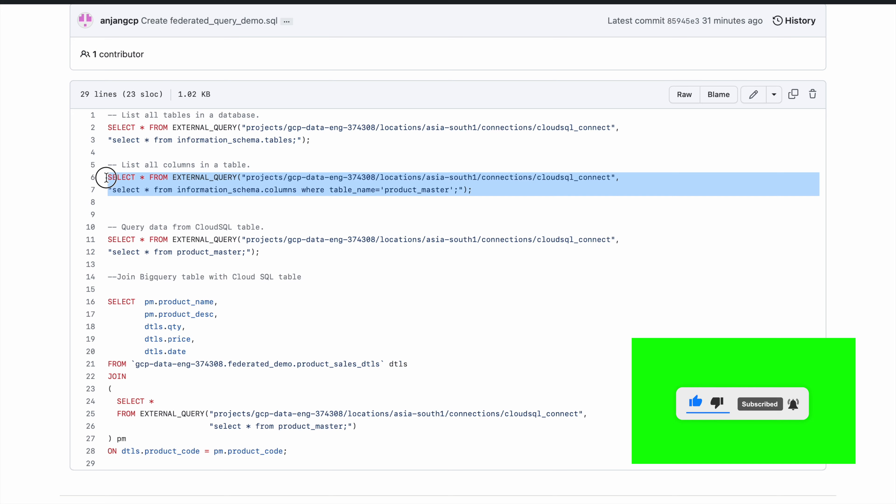
Step: Replace the editor contents with the product_master column-listing query from lines 6–7 and run it
key(super+Tab)
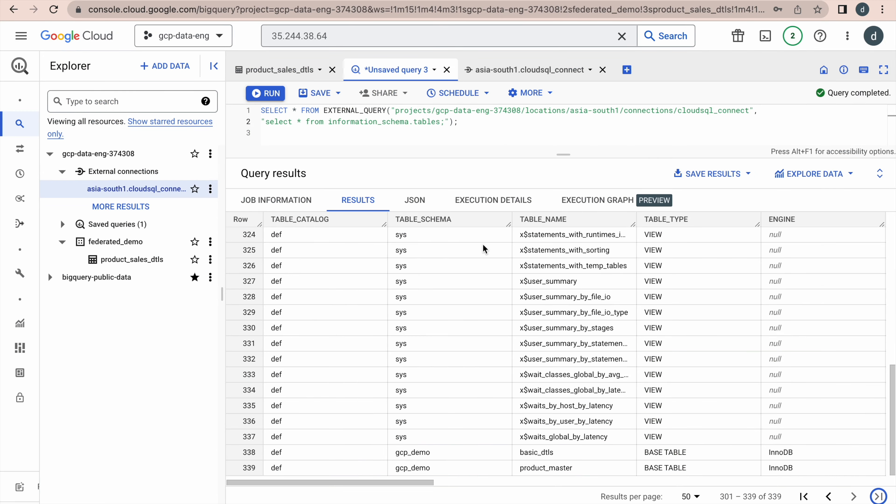
click(489, 132)
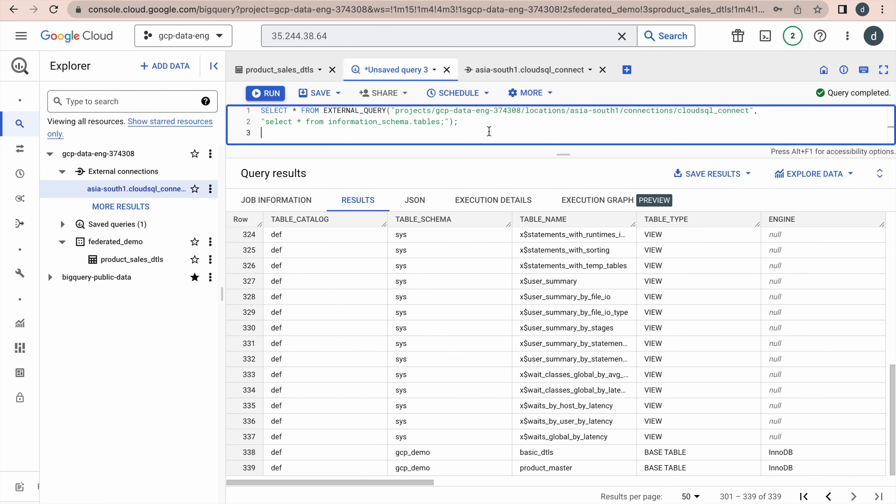
key(super+a)
key(super+v)
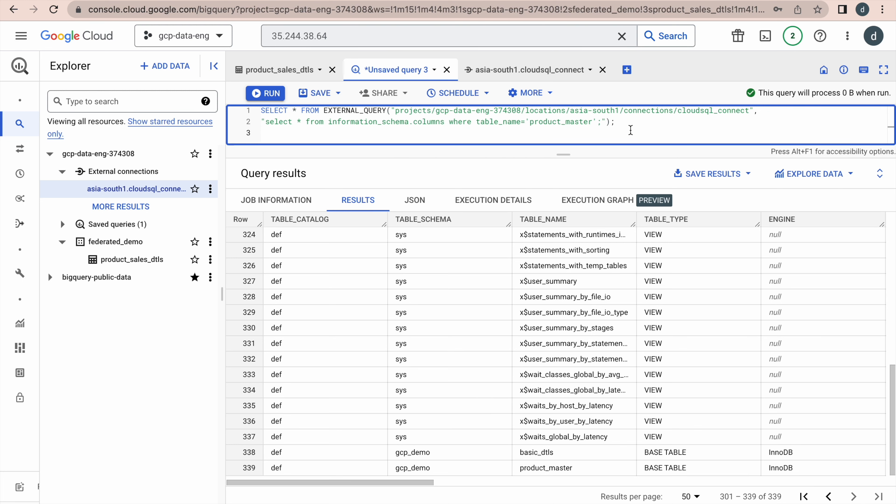
click(274, 93)
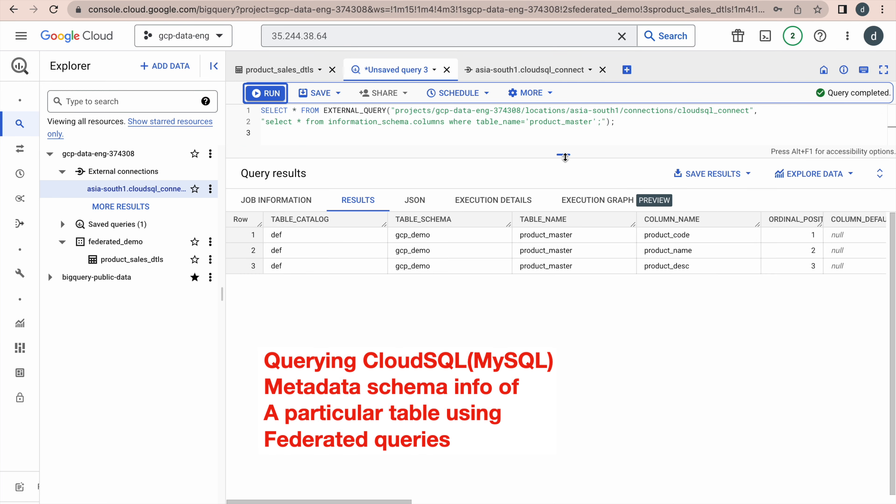
Step: Inspect product_master's columns product_code, product_name and product_desc, then return to the GitHub file
drag(560, 152, 564, 181)
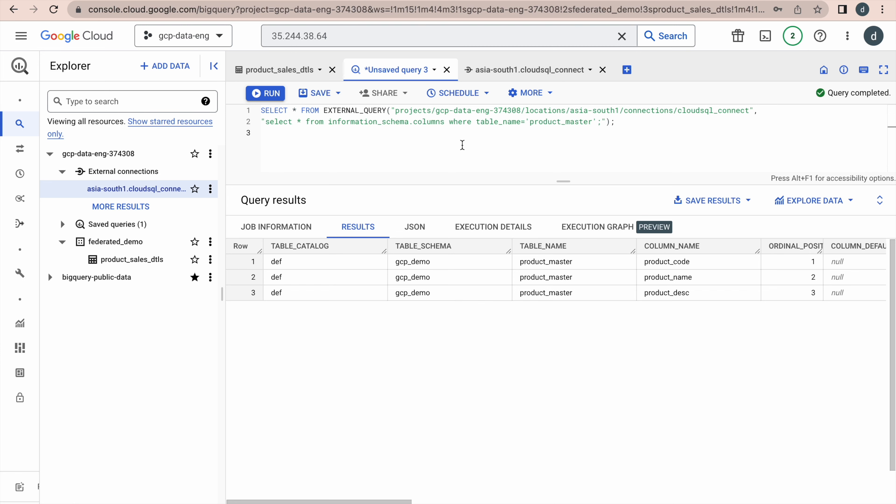
key(super+Tab)
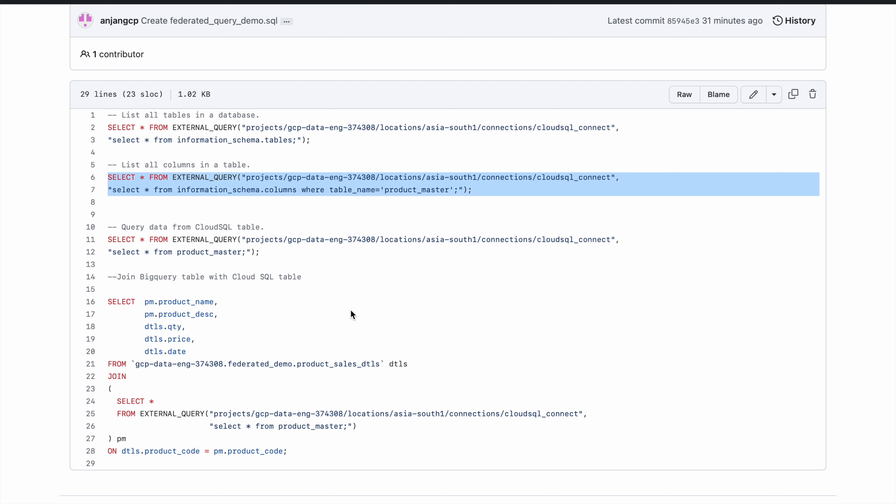
Step: In the GitHub file, review the join's subquery that reads product_master from Cloud SQL via EXTERNAL_QUERY
scroll(325, 314, down, 2)
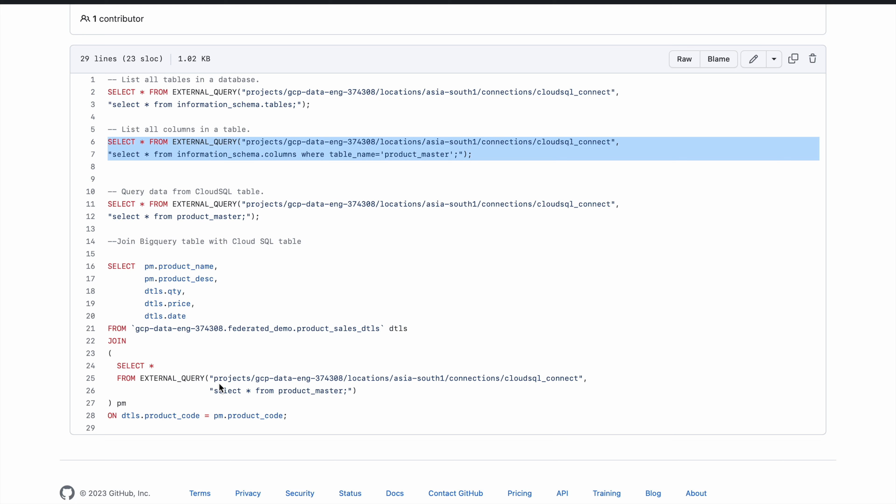
click(304, 393)
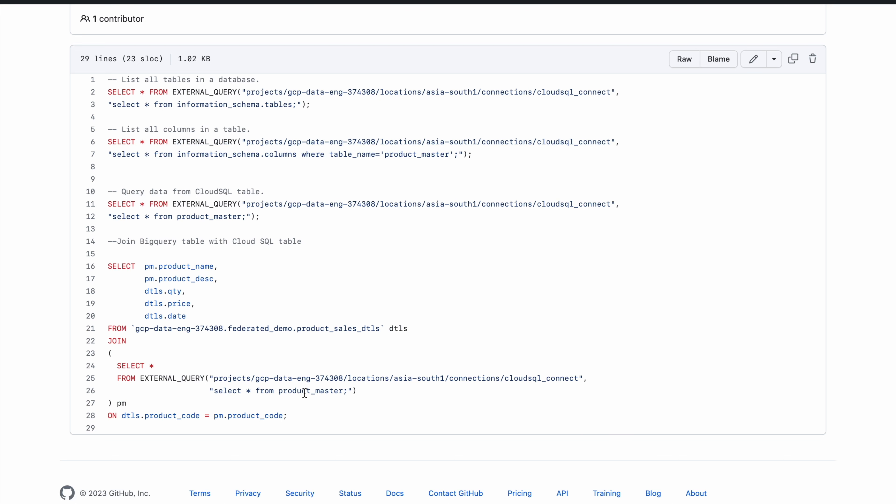
double_click(308, 393)
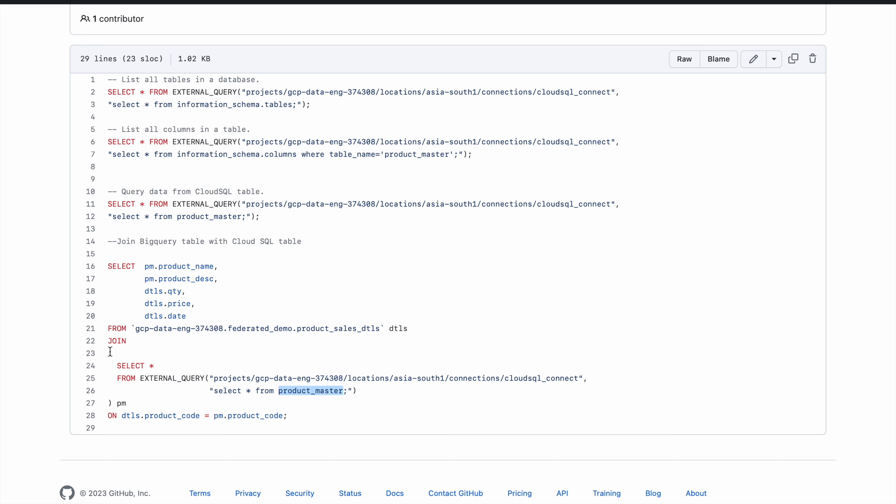
drag(109, 351, 113, 404)
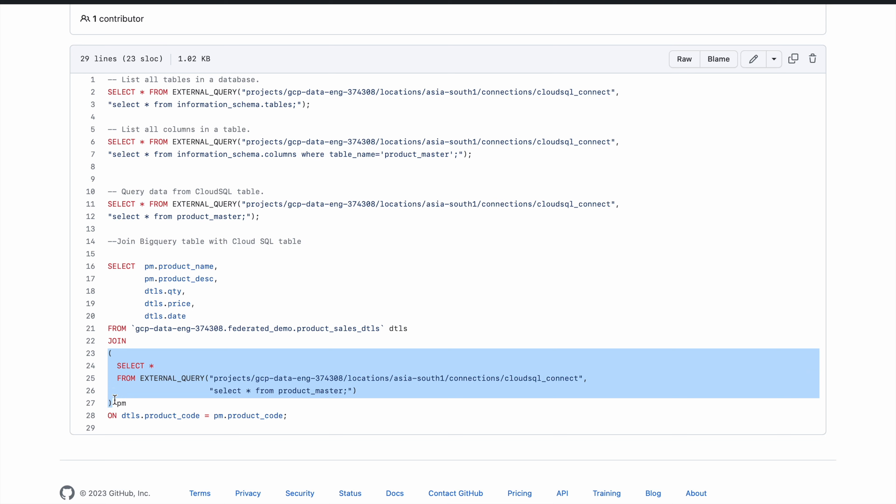
click(131, 365)
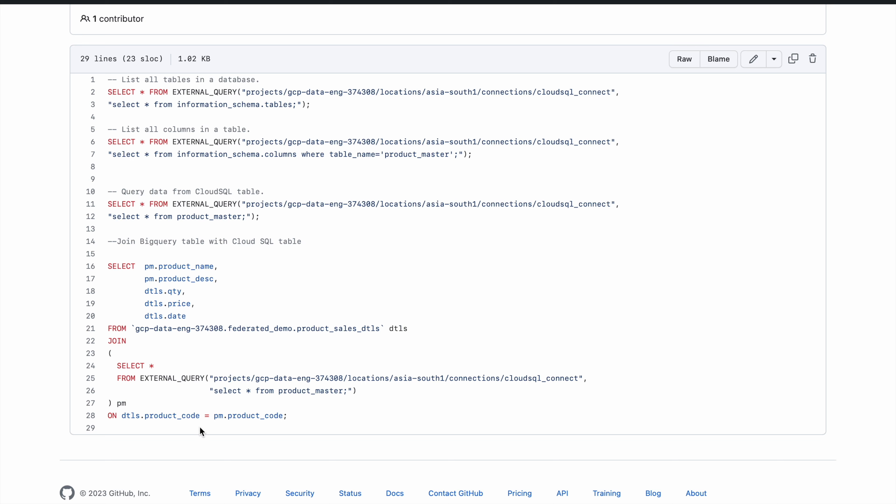
double_click(168, 374)
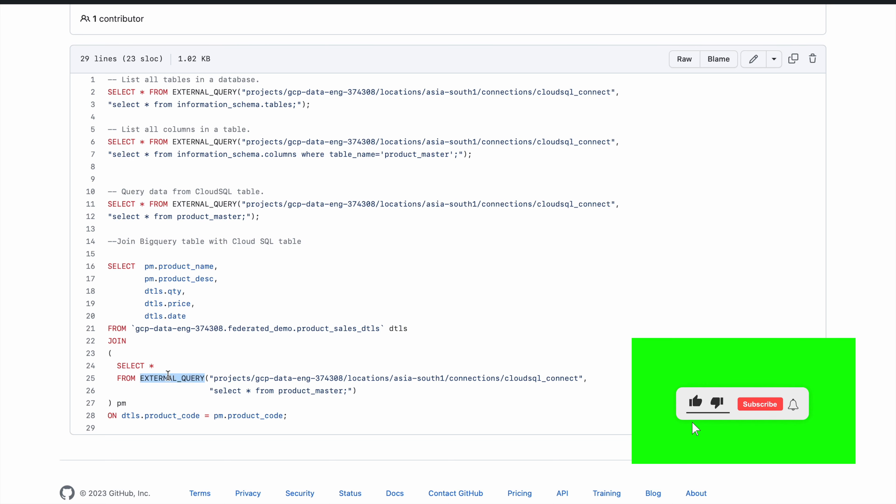
Step: Copy the lines 16–28 join of product_sales_dtls with product_master into BigQuery and run it
click(199, 204)
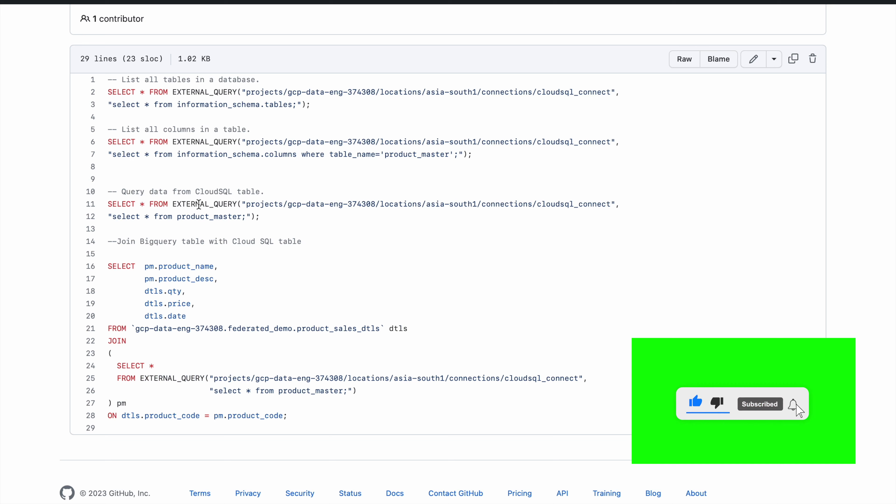
double_click(199, 204)
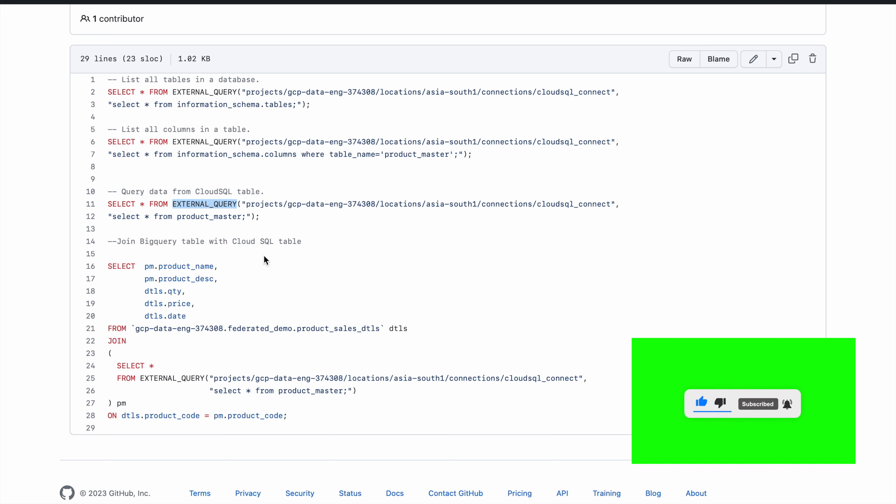
drag(288, 415, 111, 268)
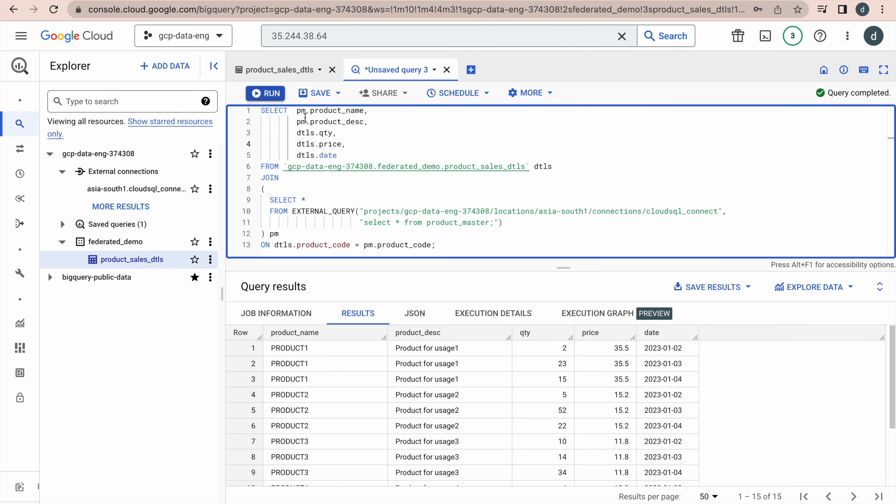
click(273, 94)
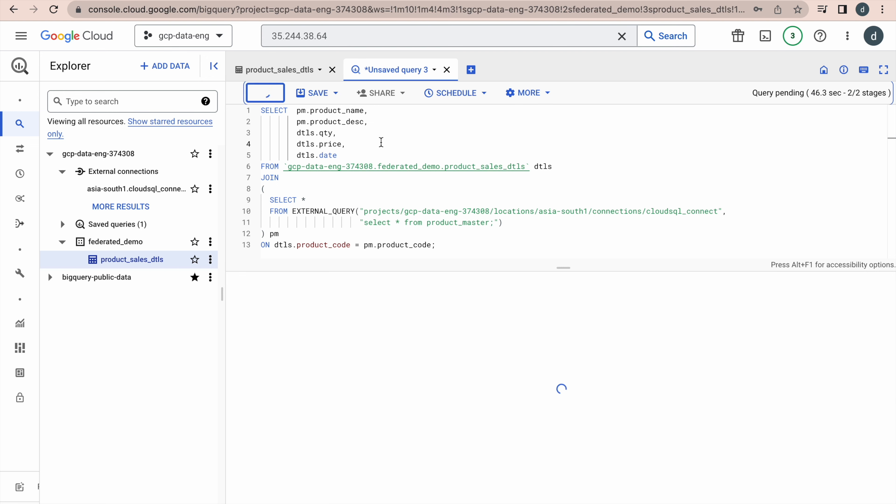